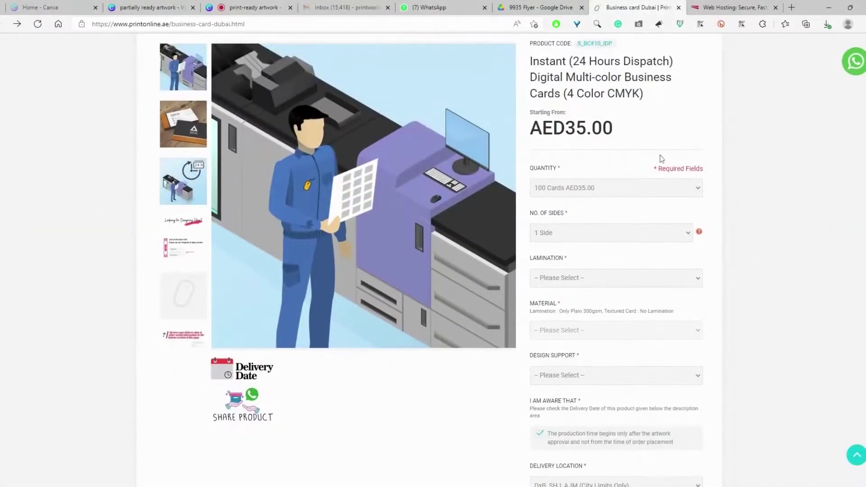
scroll(606, 214, down, 3)
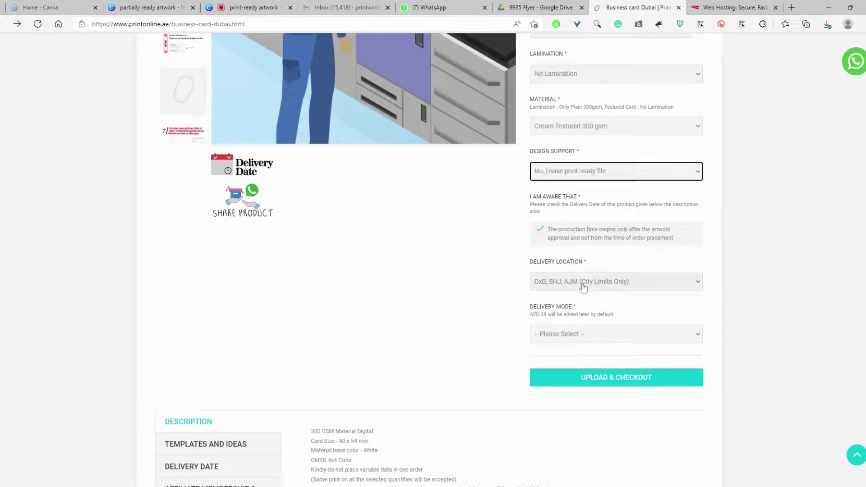
- Open the Upload & Checkout form and start uploading the print-ready business card design file
click(580, 380)
click(389, 213)
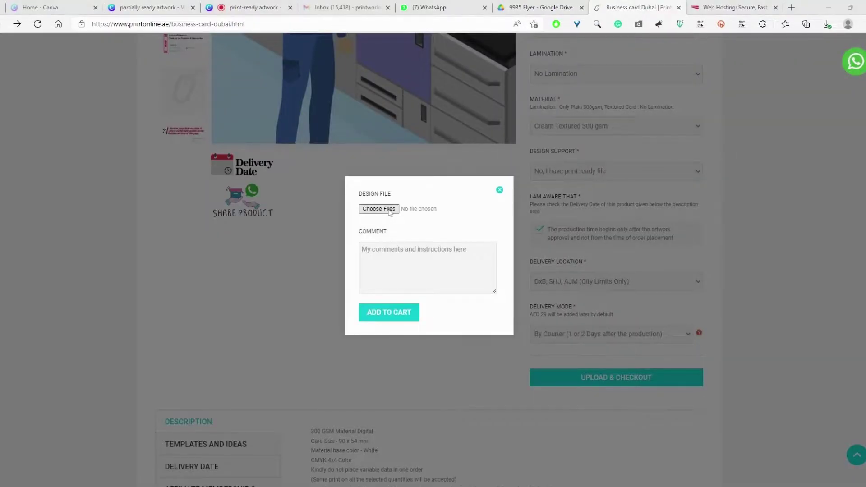
key(Return)
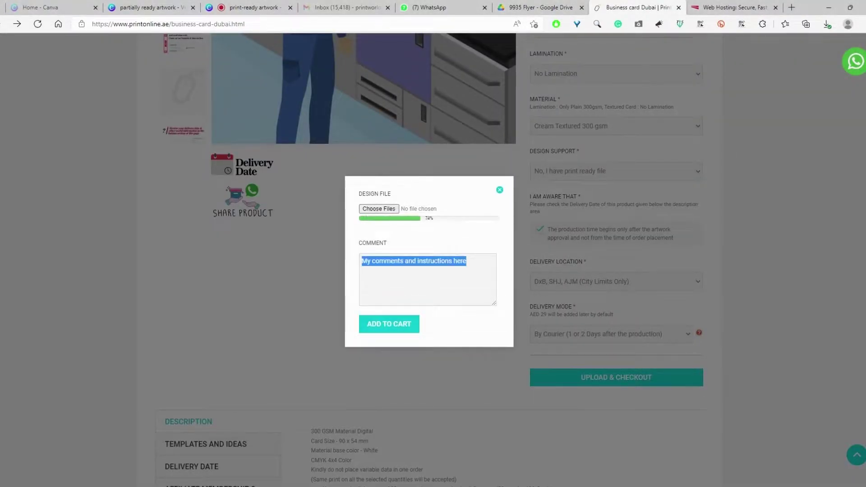